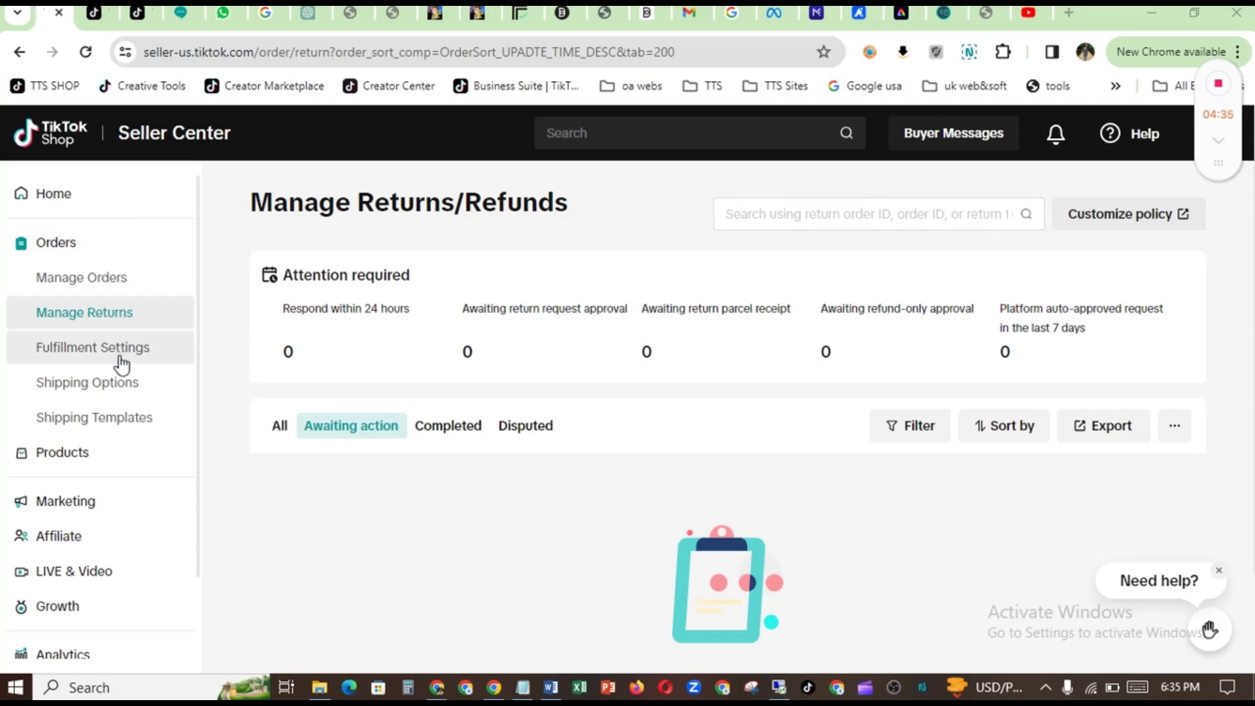
- Open New template 01 from the shipping templates for editing and check the warehouses available under Ship from
click(119, 428)
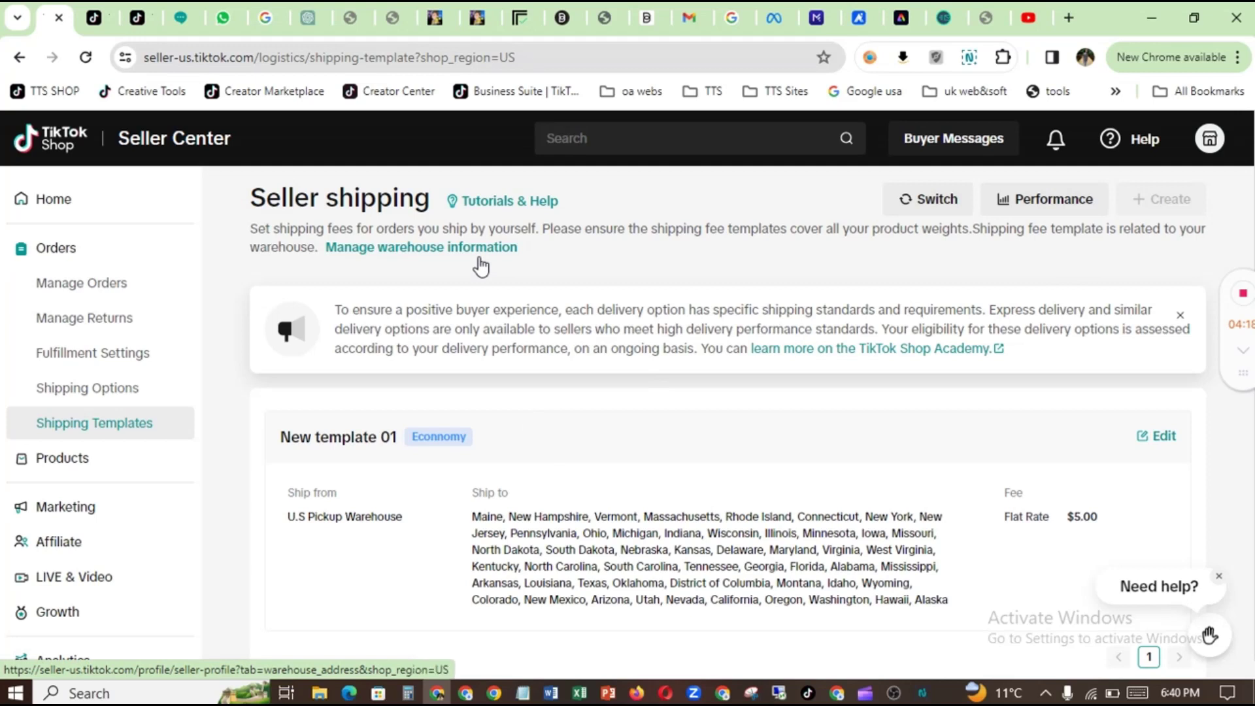
click(1158, 443)
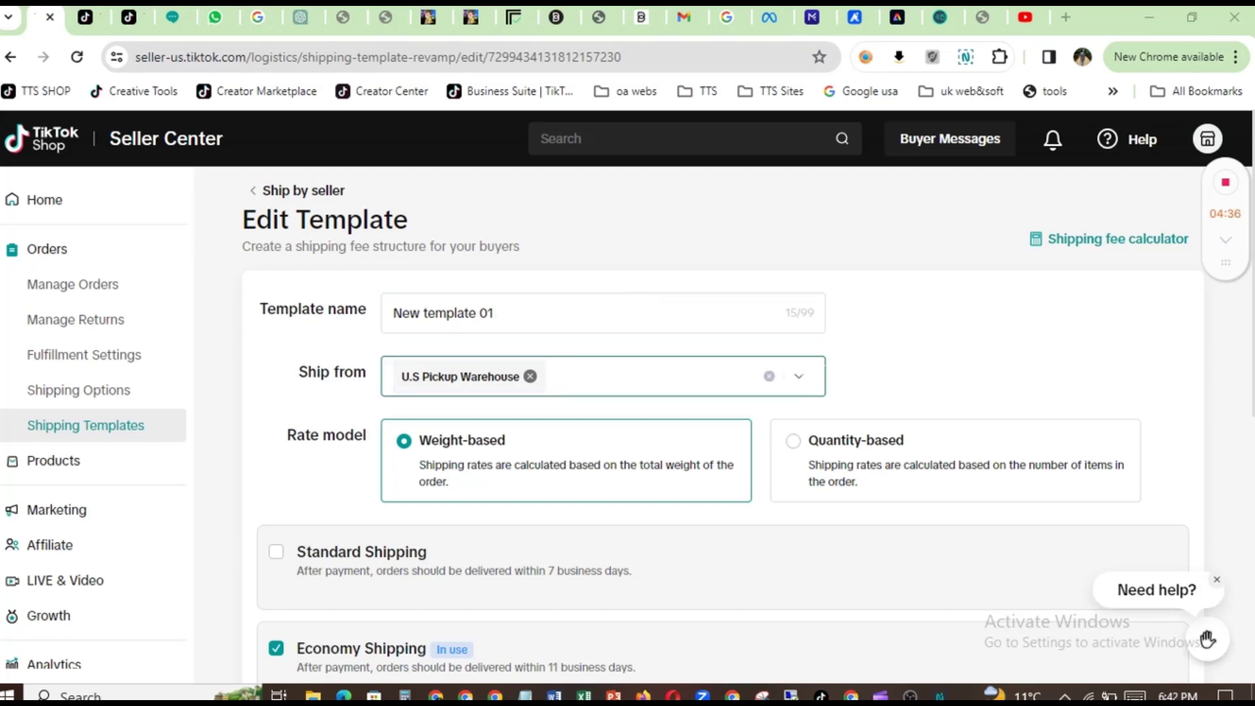
click(653, 376)
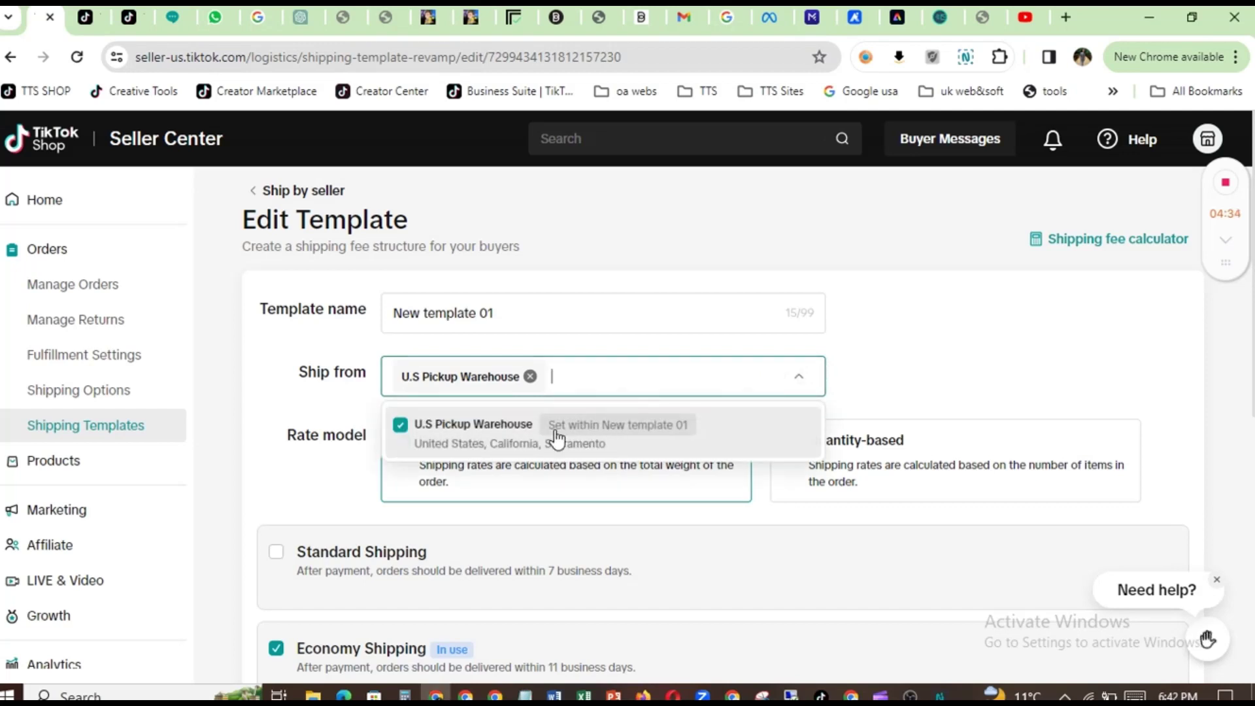
click(907, 358)
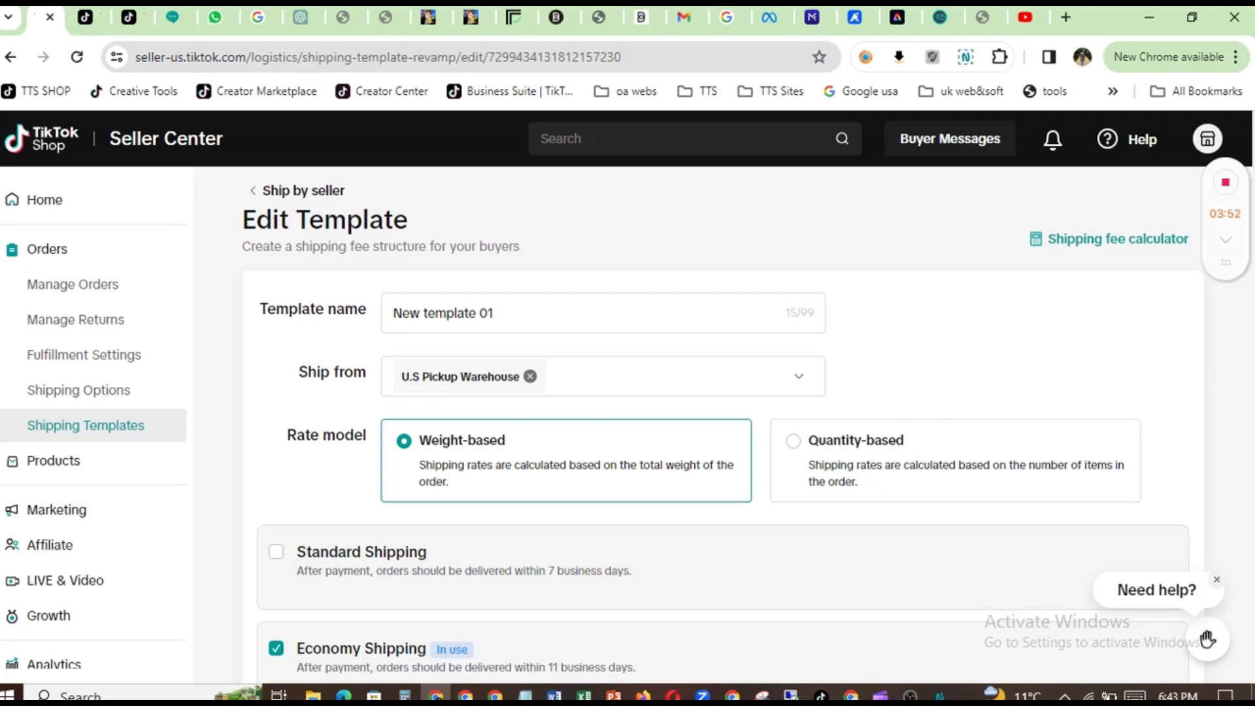
- Examine the template's Standard, Economy and Express Shipping sections, comparing the delivery deadline of each option
scroll(1021, 481, down, 3)
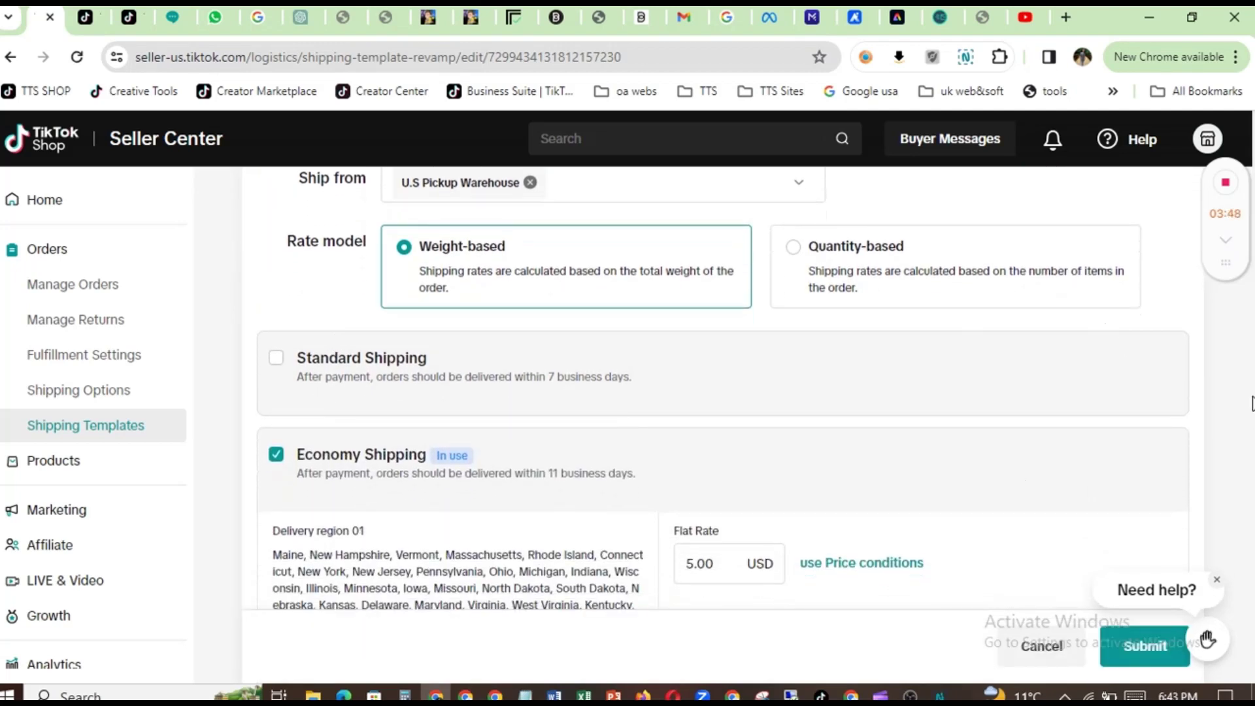
scroll(1251, 403, down, 3)
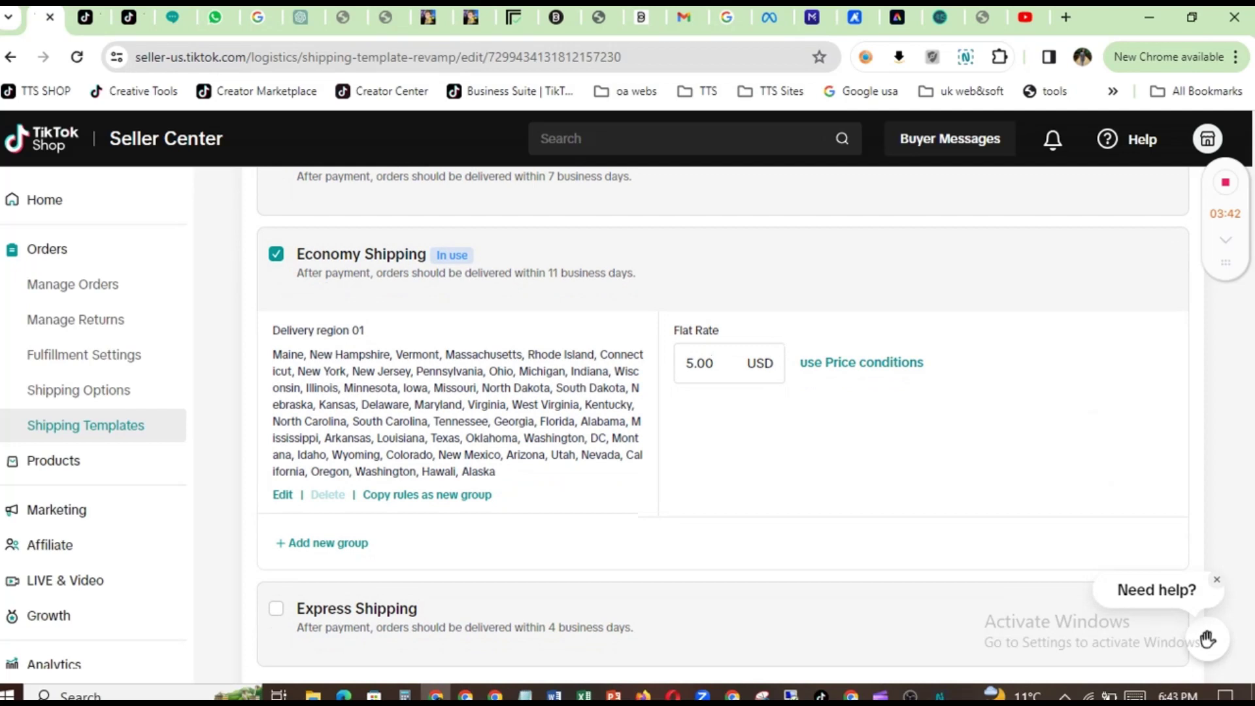
drag(1253, 500, 1240, 419)
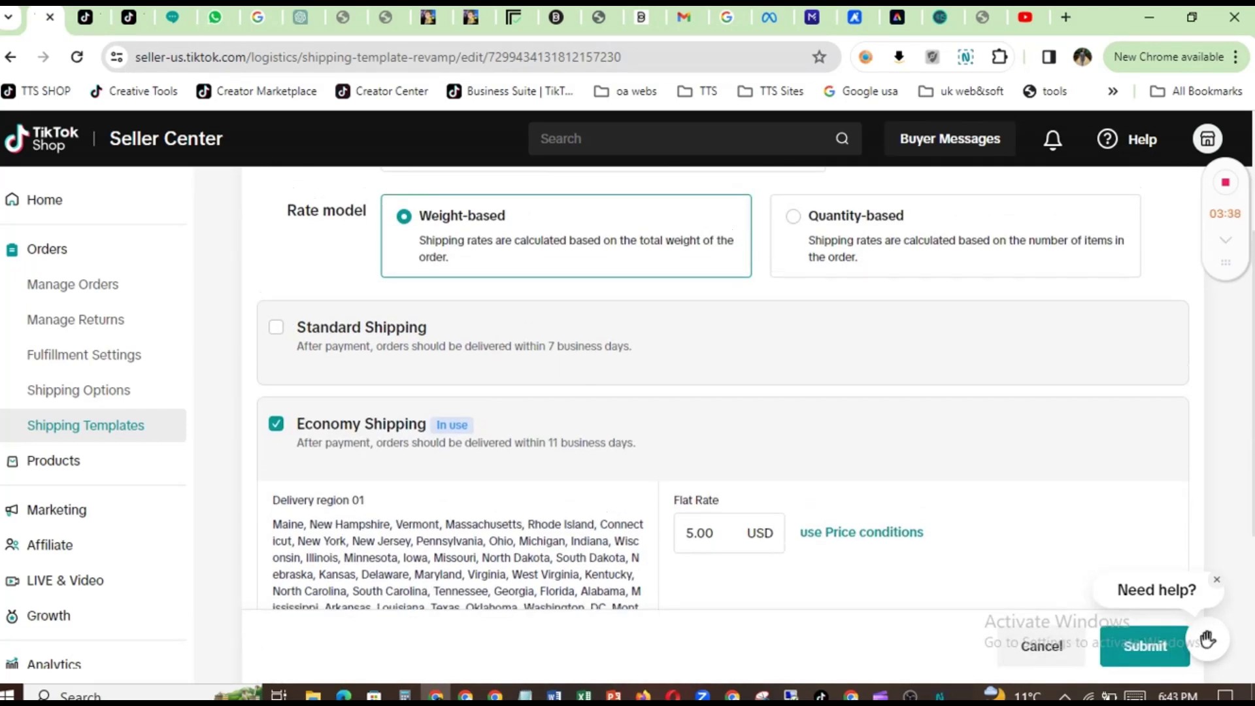
drag(466, 346, 628, 356)
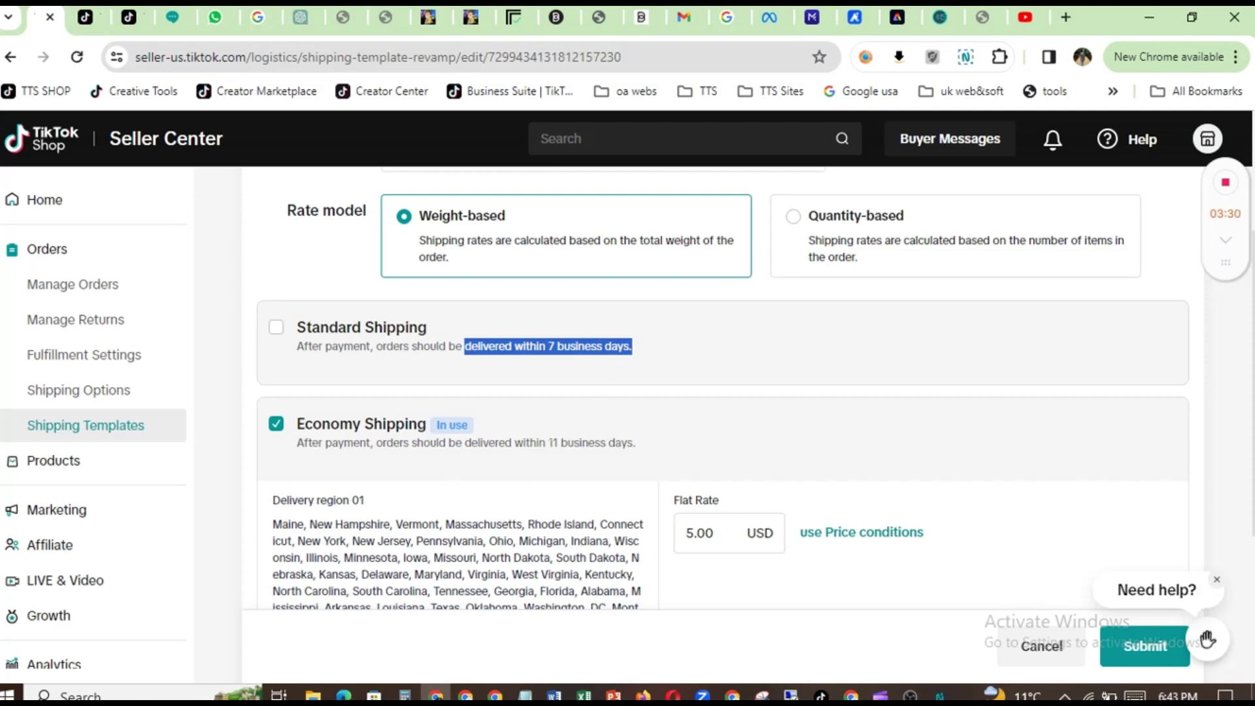
drag(548, 445, 636, 445)
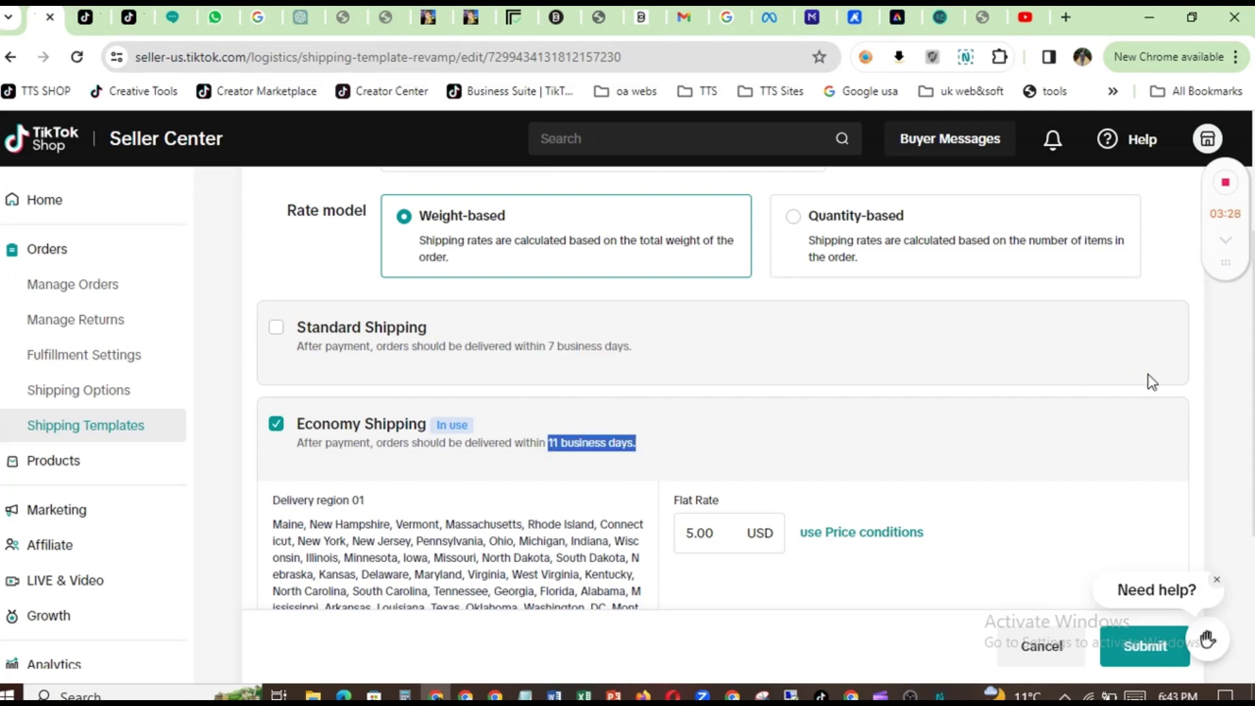
scroll(1242, 334, down, 4)
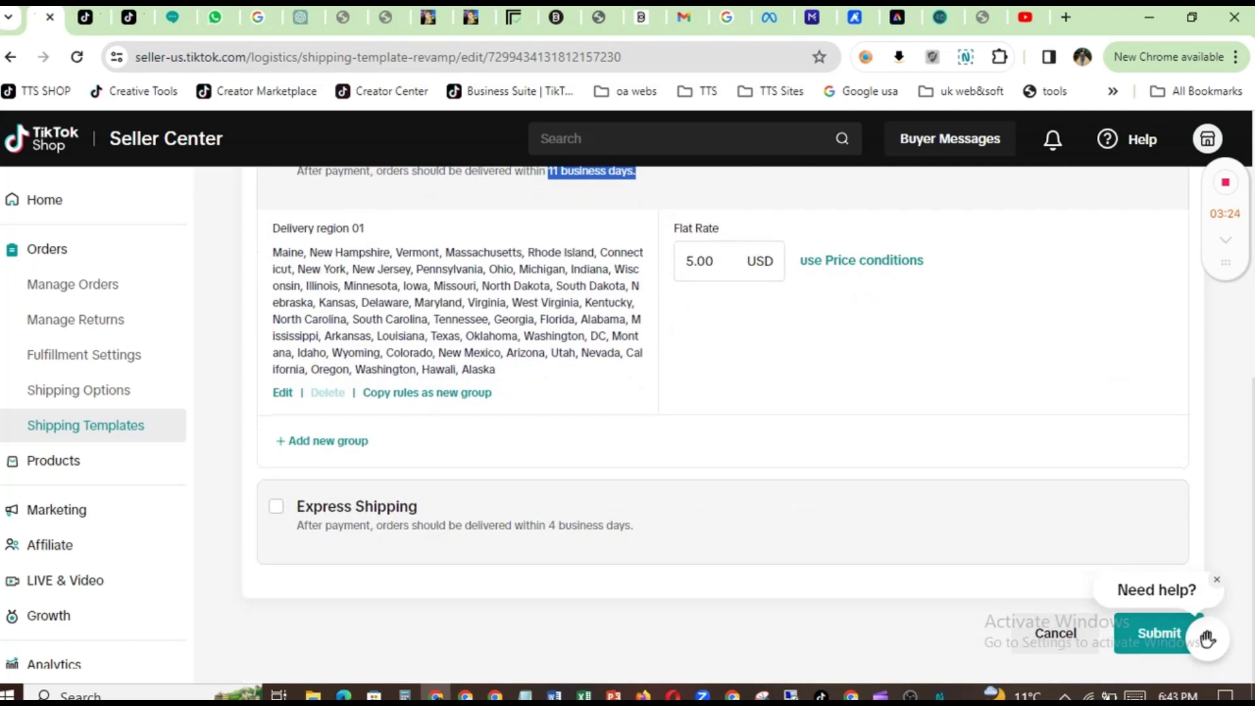
drag(546, 525, 649, 537)
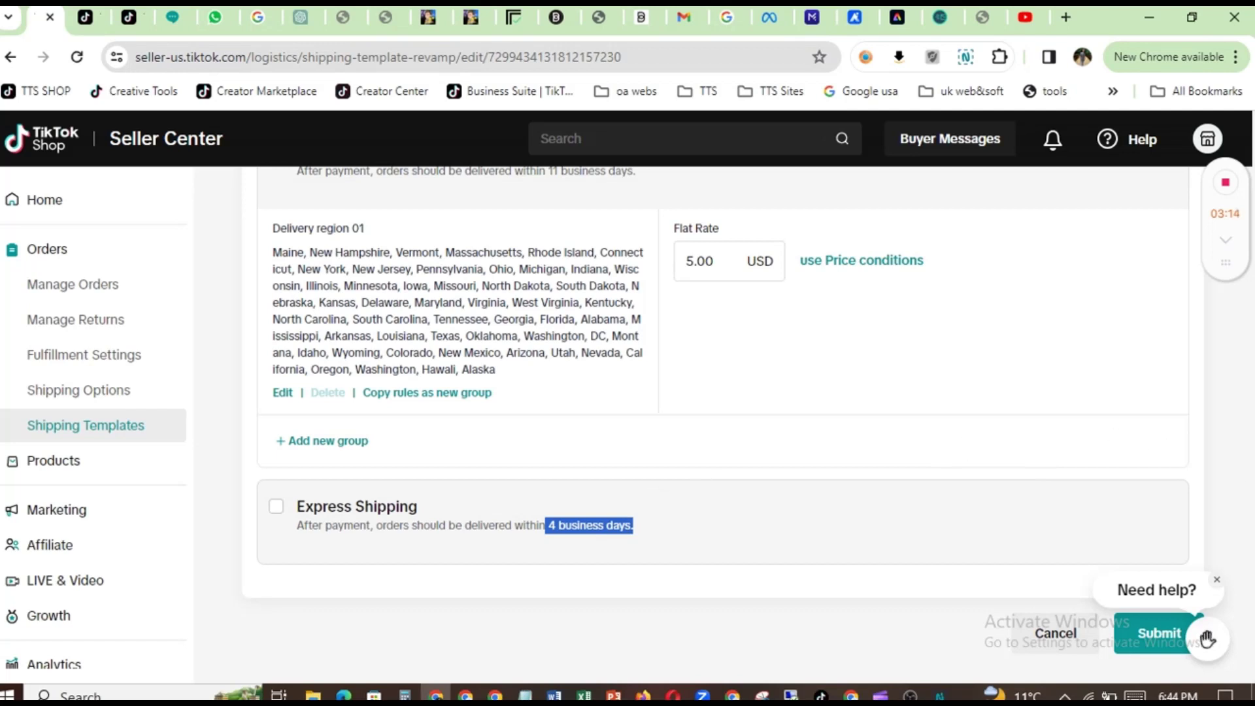
scroll(1250, 329, up, 5)
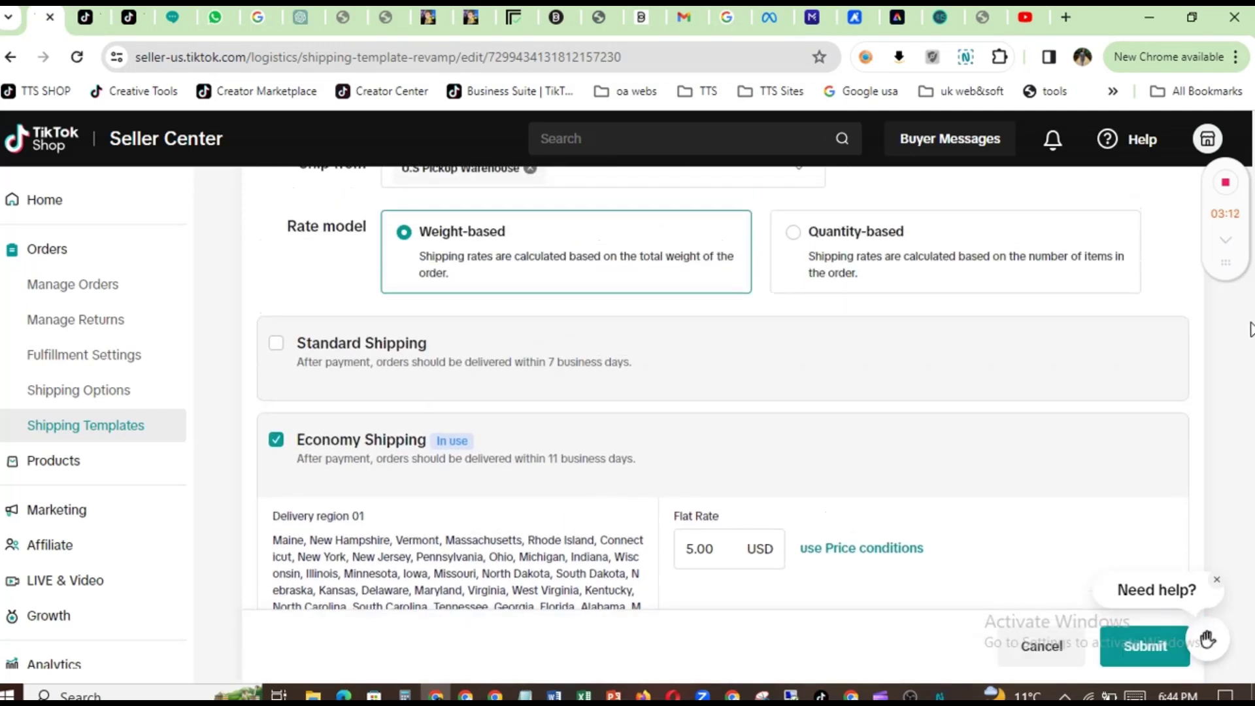
scroll(1250, 329, up, 1)
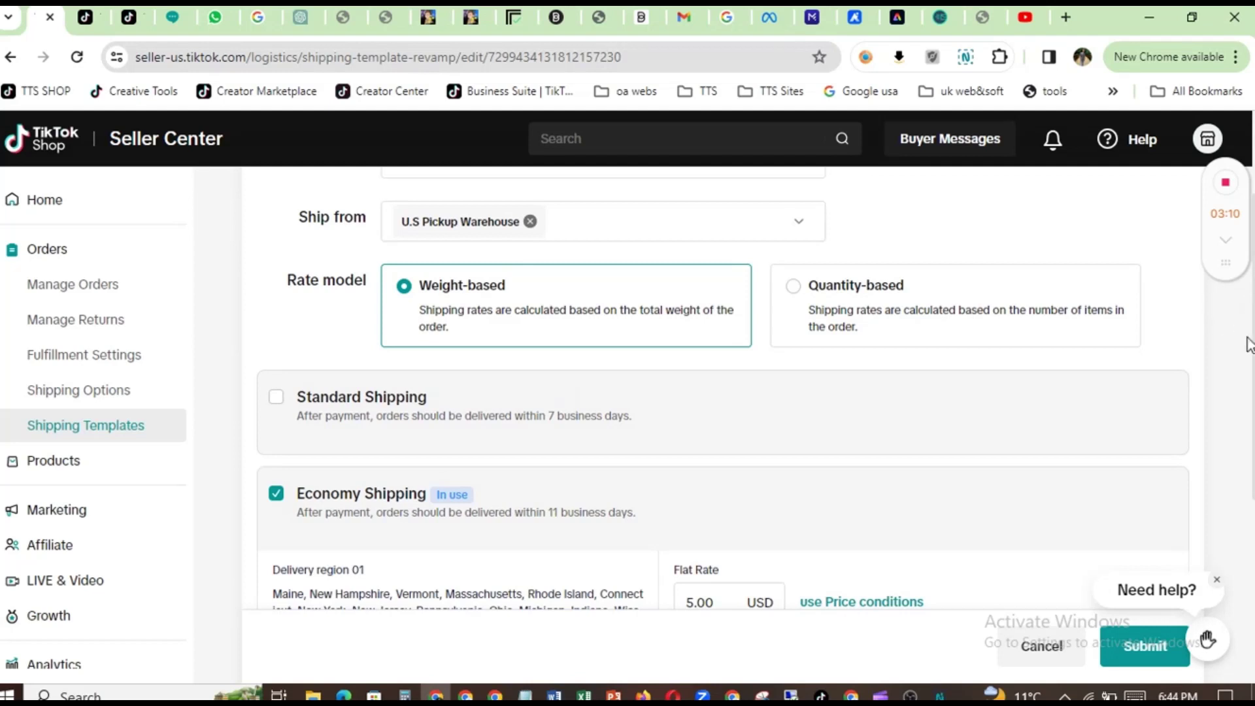
- Enable Standard Shipping in the template and look over the settings of the three shipping options
click(276, 398)
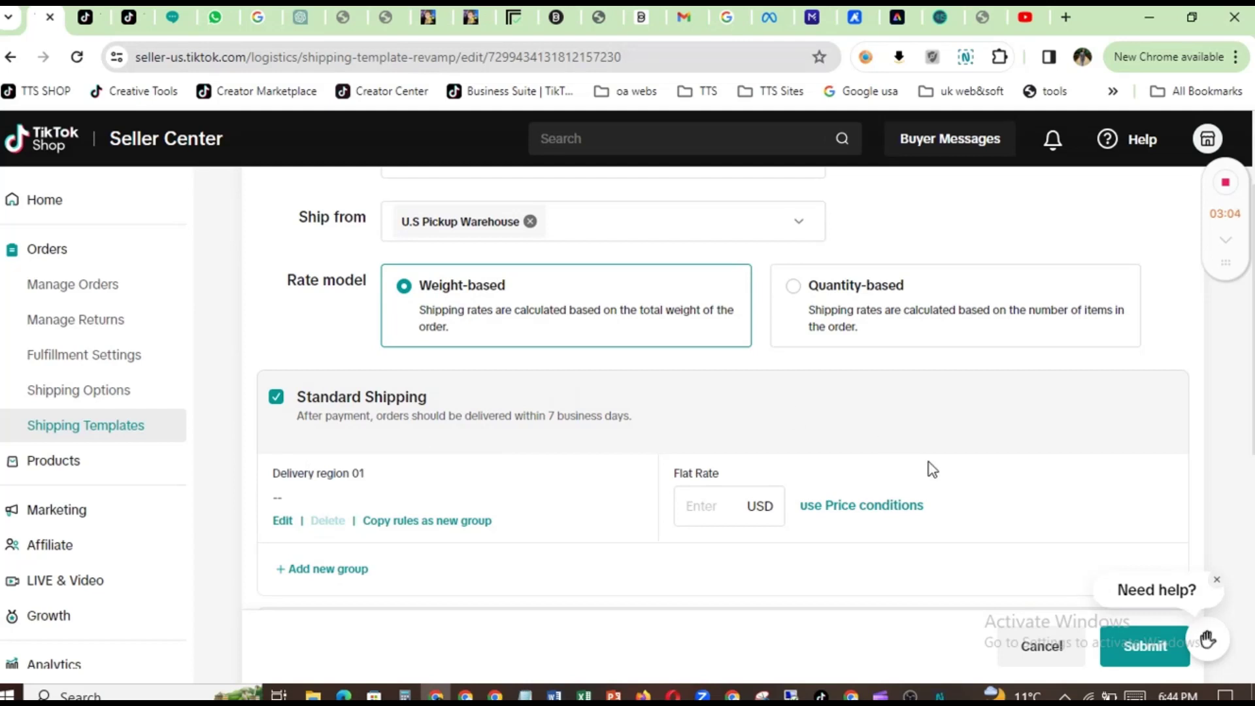
scroll(1252, 476, down, 3)
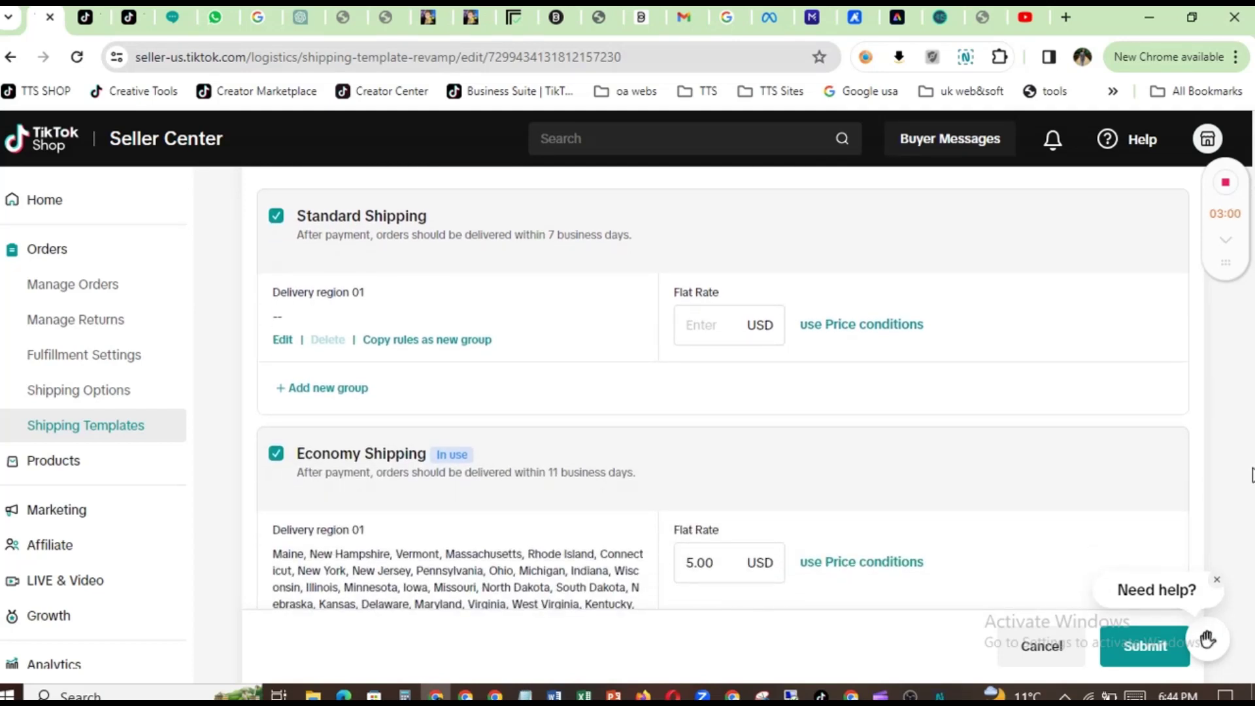
scroll(1253, 475, down, 4)
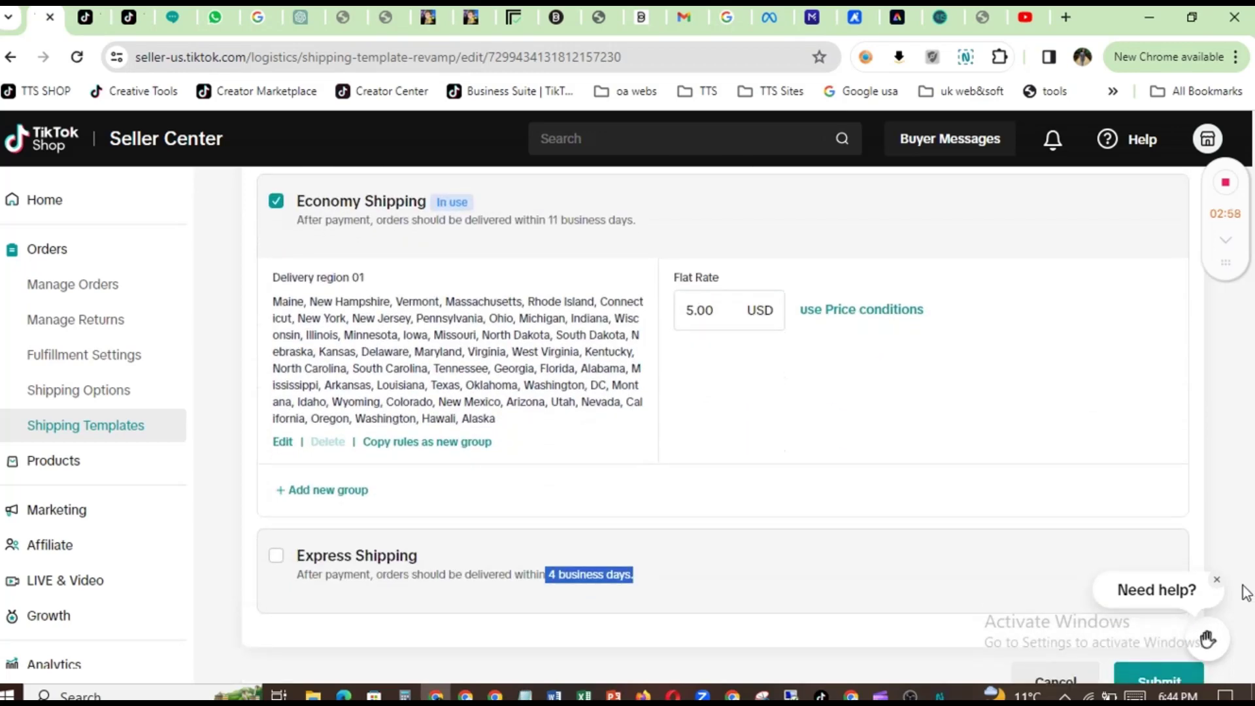
scroll(1231, 457, up, 5)
scroll(1231, 458, down, 3)
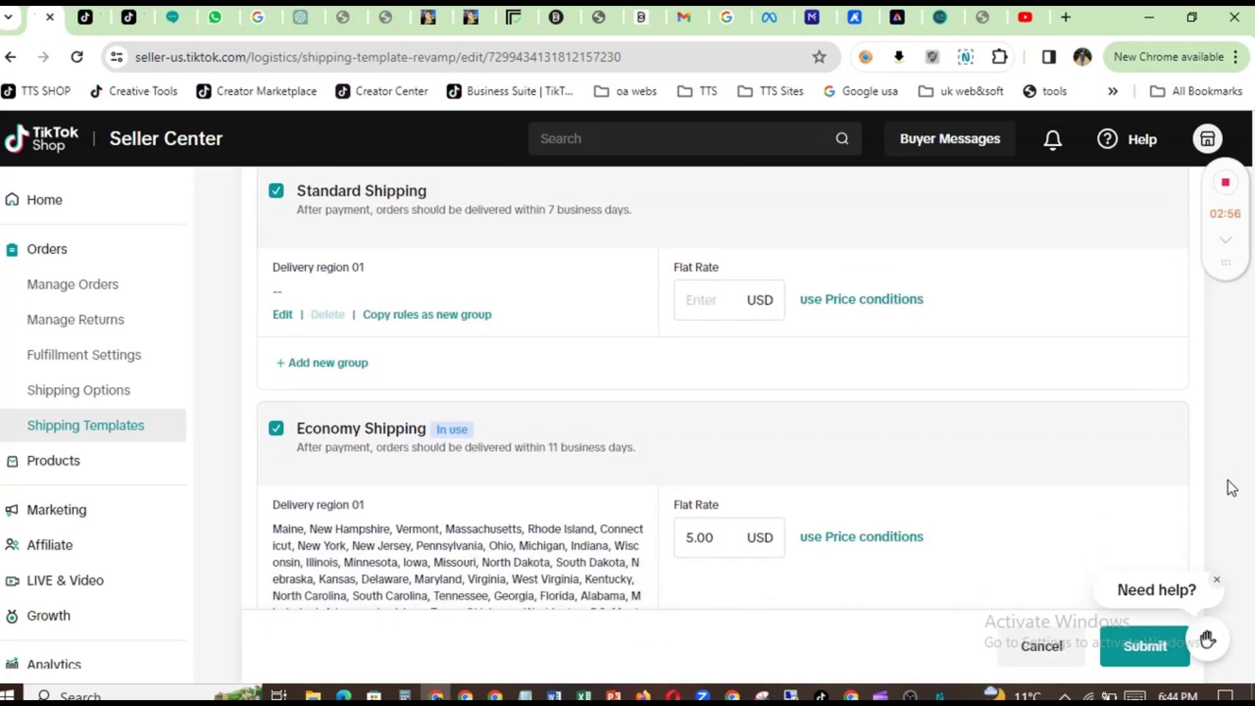
scroll(1234, 566, down, 1)
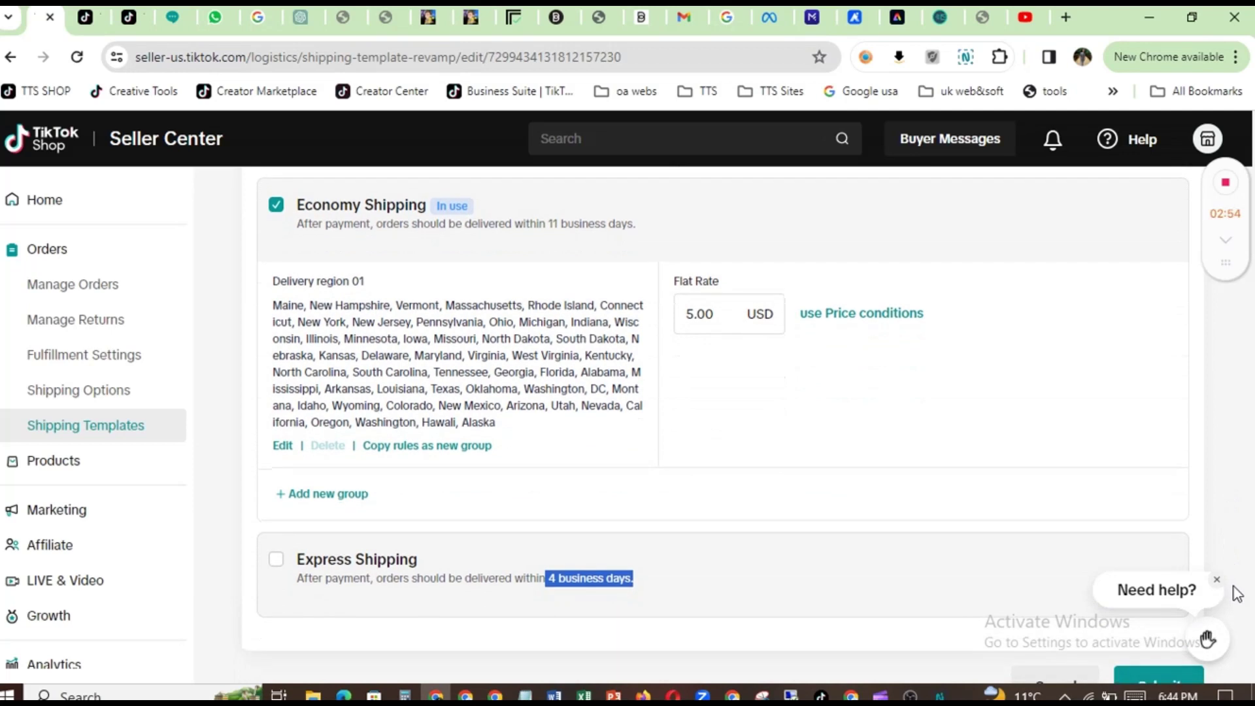
scroll(1235, 589, up, 3)
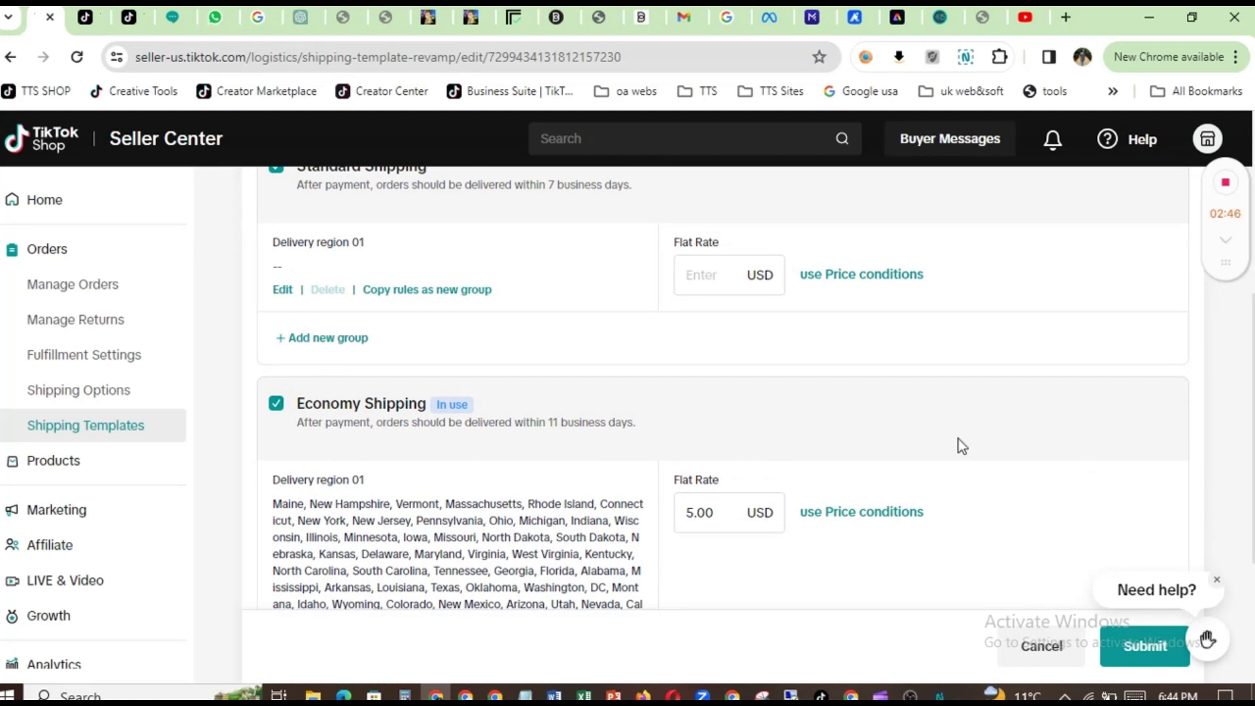
scroll(723, 389, up, 2)
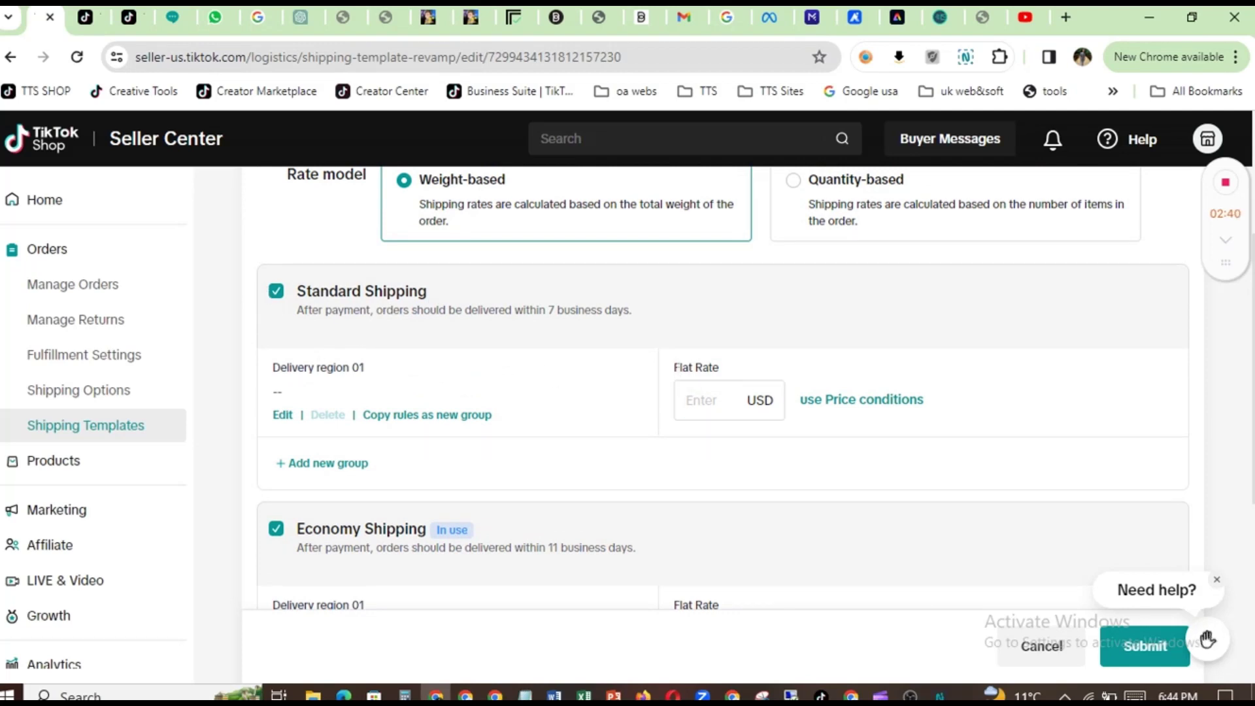
- Set the Standard Shipping flat rate for delivery region 01 to 5 USD
drag(680, 367, 721, 367)
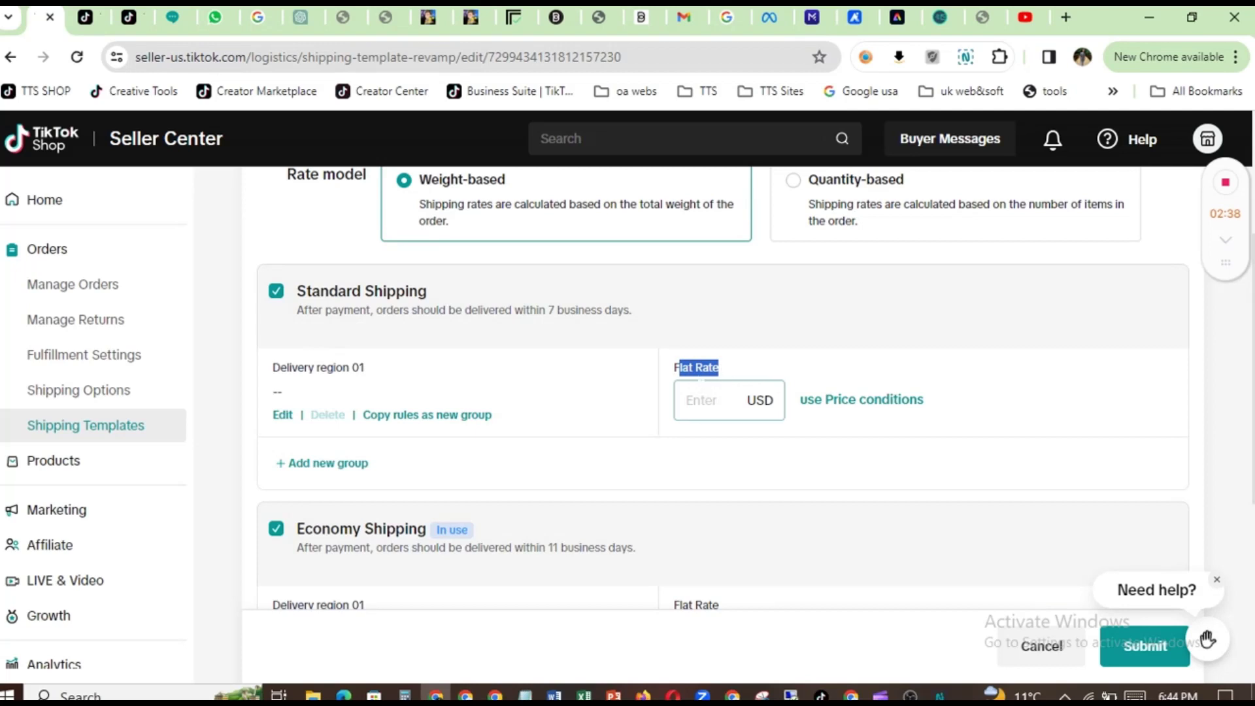
click(705, 400)
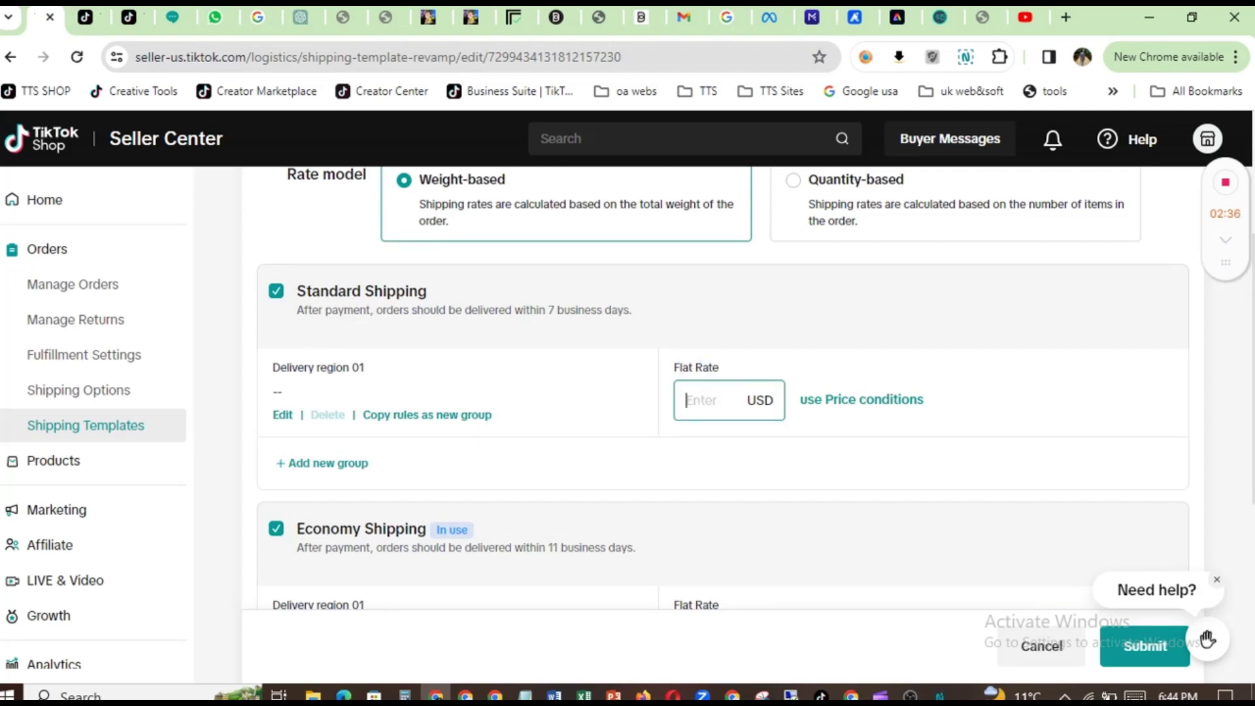
text(5)
- Switch Standard Shipping to price conditions and set the first weight range up to 5 lb at a cost of 5 USD
click(850, 409)
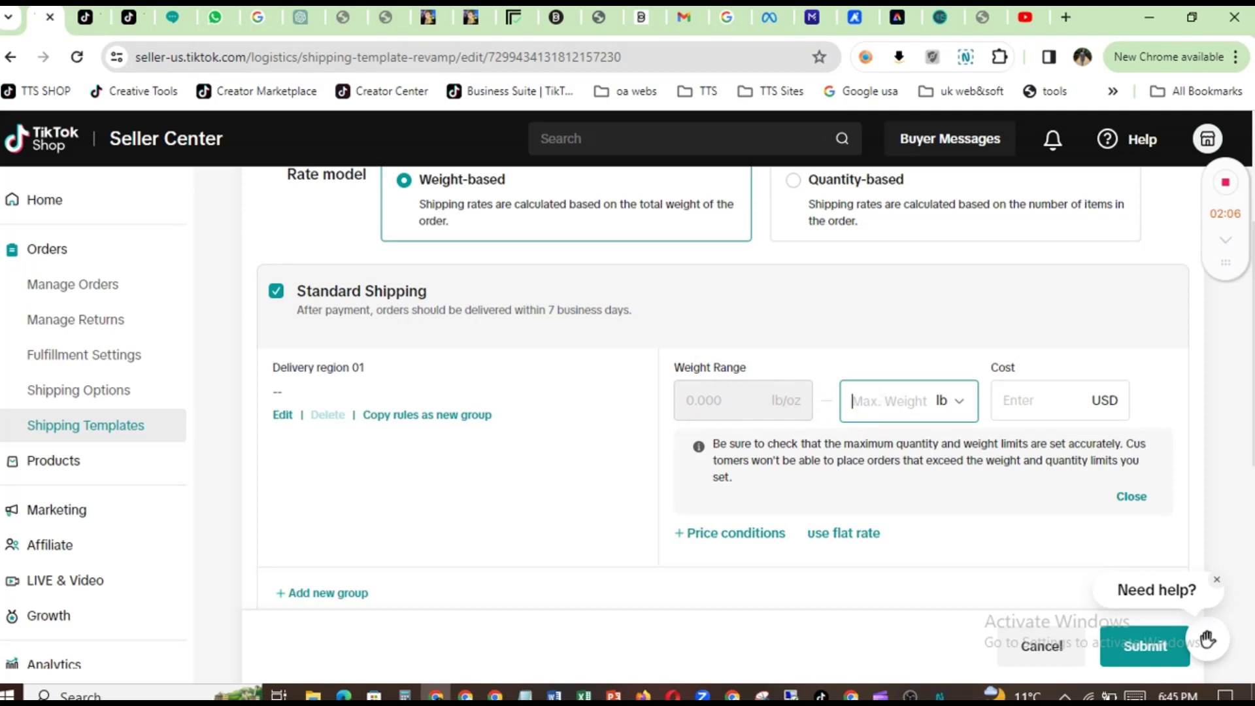
text(5)
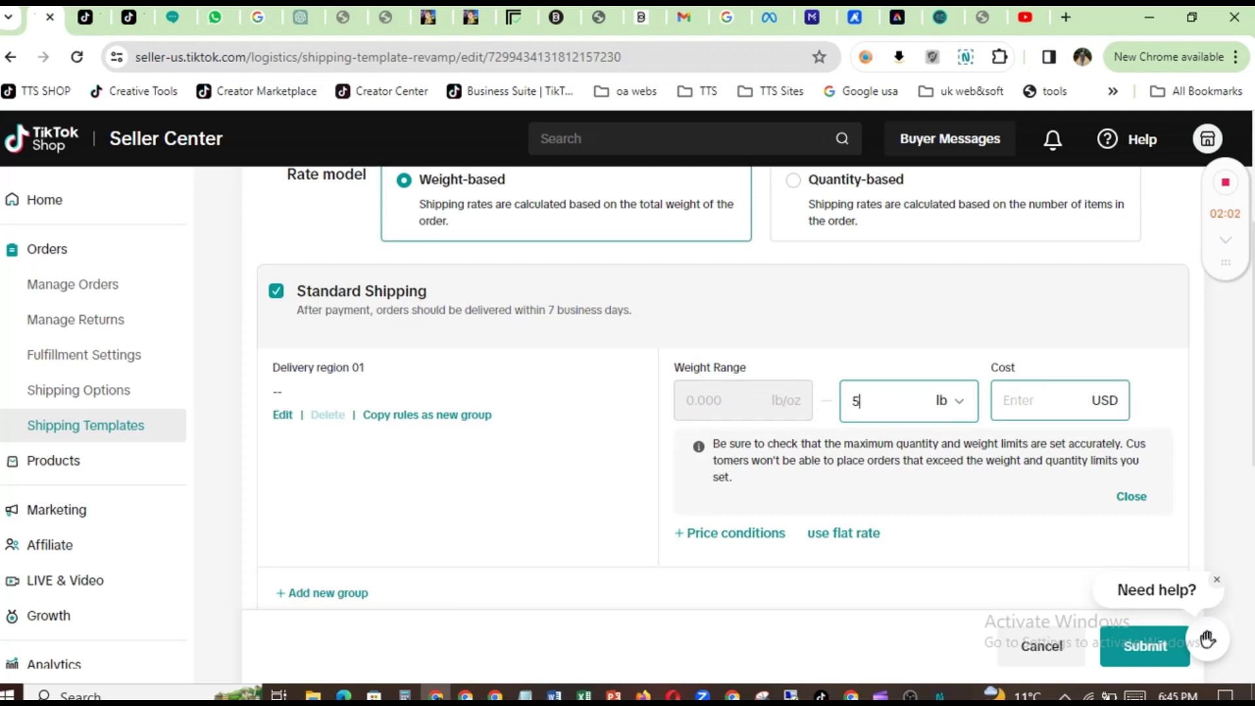
click(1039, 400)
text(5)
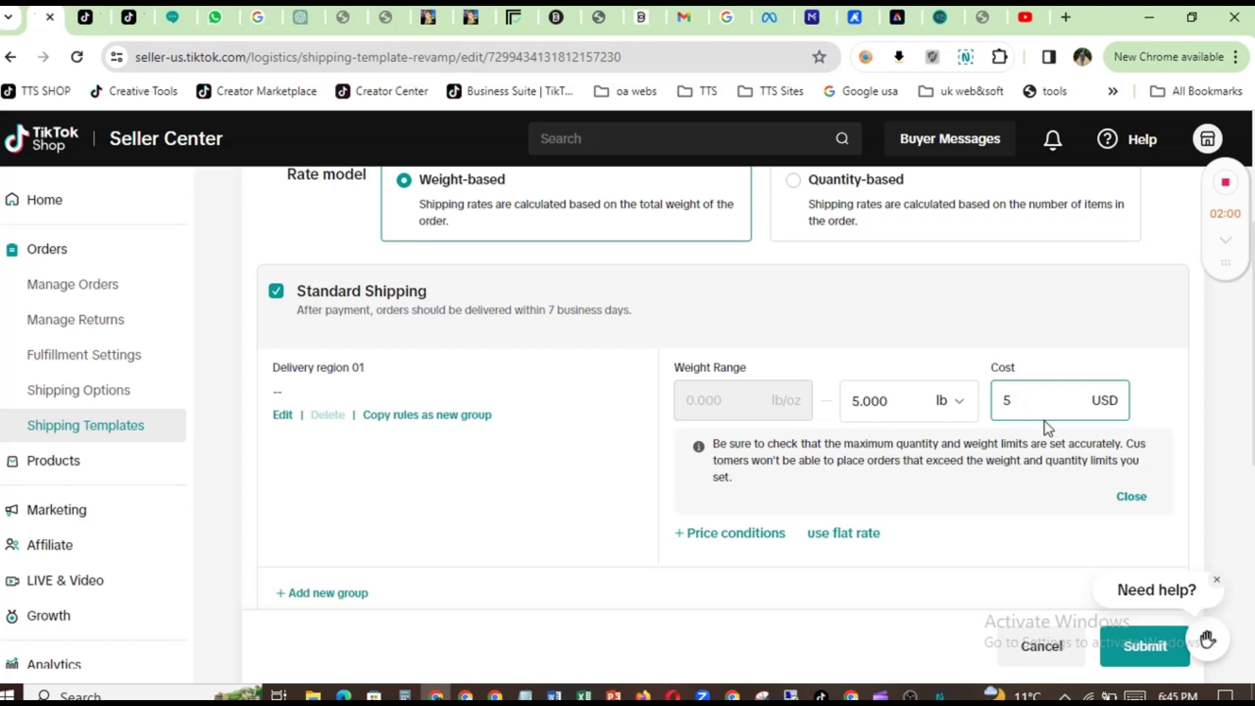
- Add a second Standard Shipping price condition for 5 to 10 lb at a cost of 8 USD
click(758, 535)
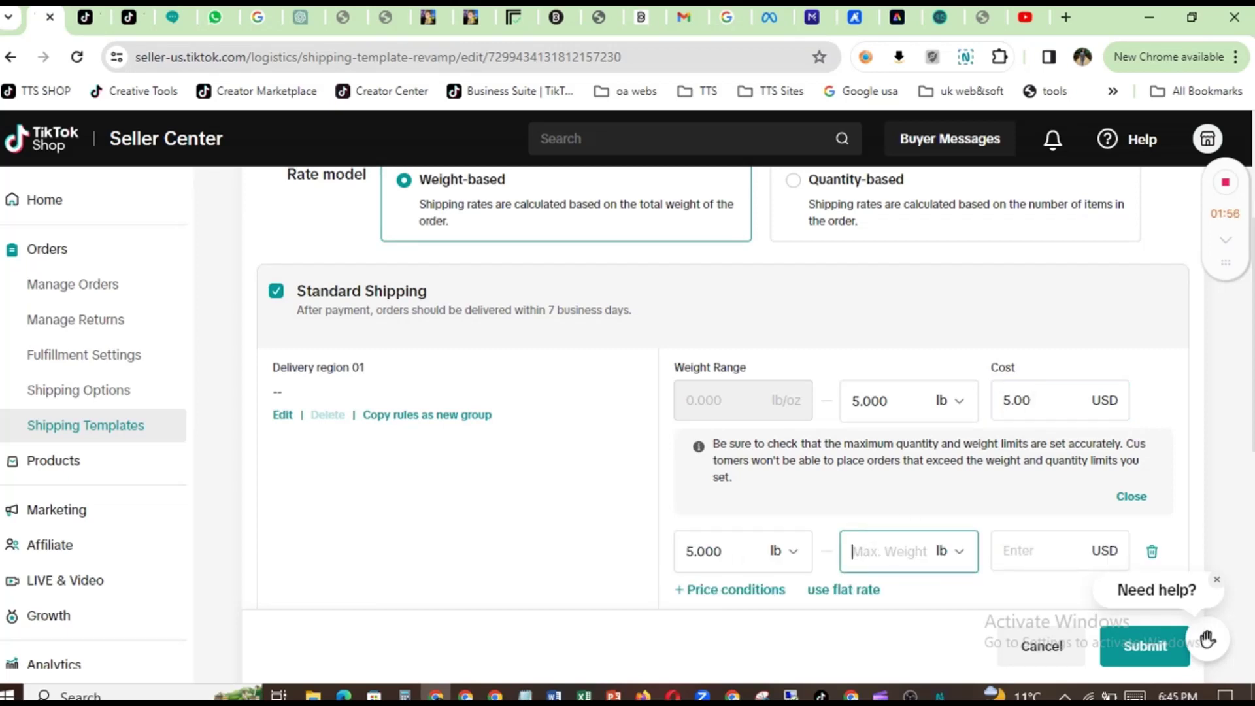
text(10)
click(1045, 551)
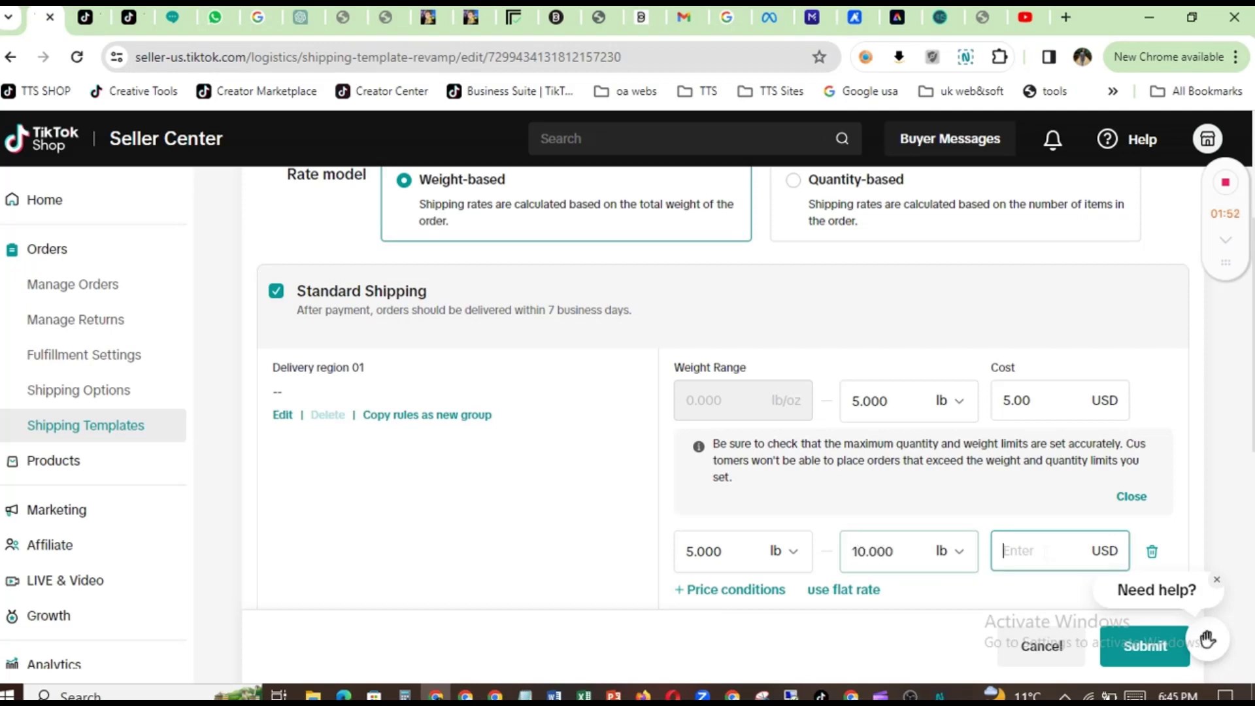
text(8)
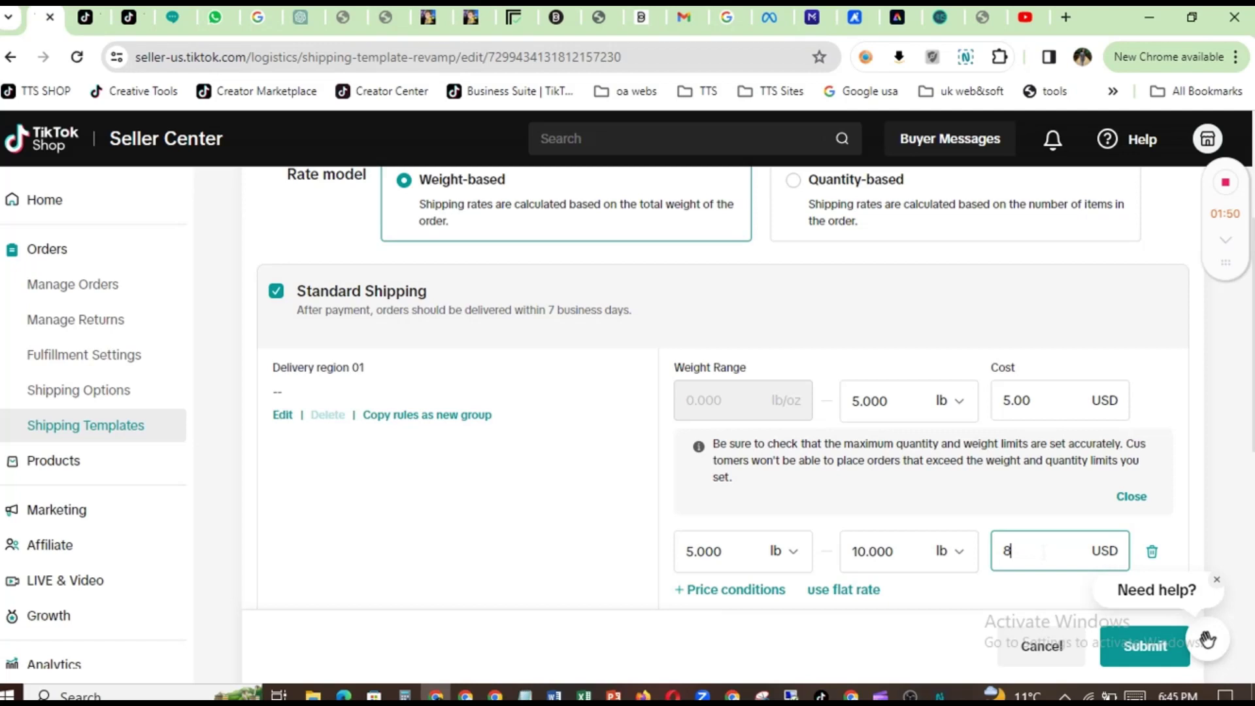
- Add a third Standard Shipping price condition for 10 to 15 lb at a cost of 10 USD
click(724, 592)
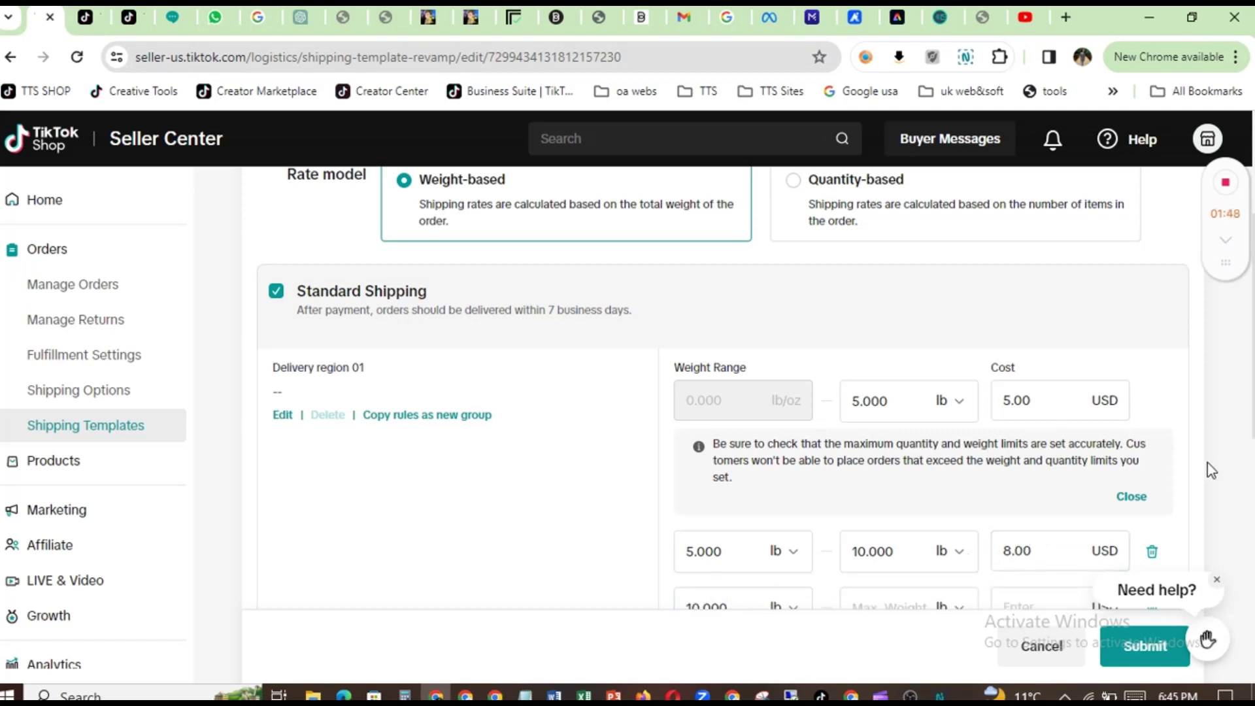
scroll(1210, 461, down, 2)
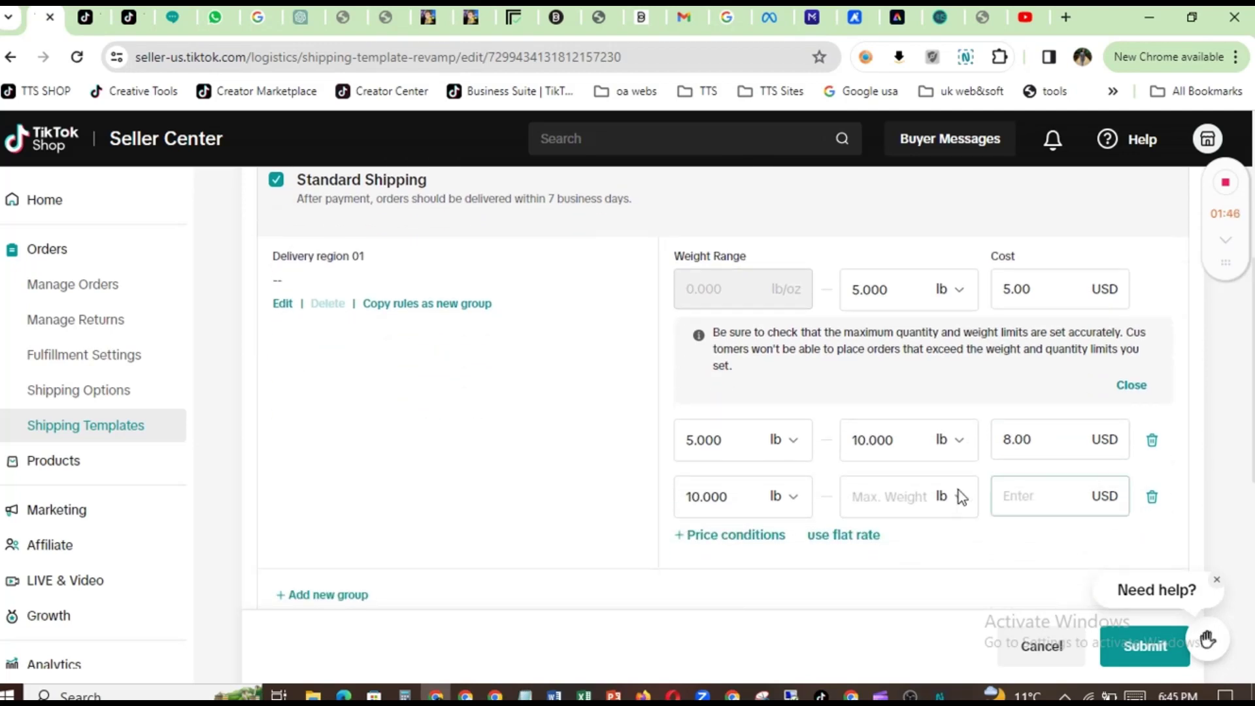
click(916, 495)
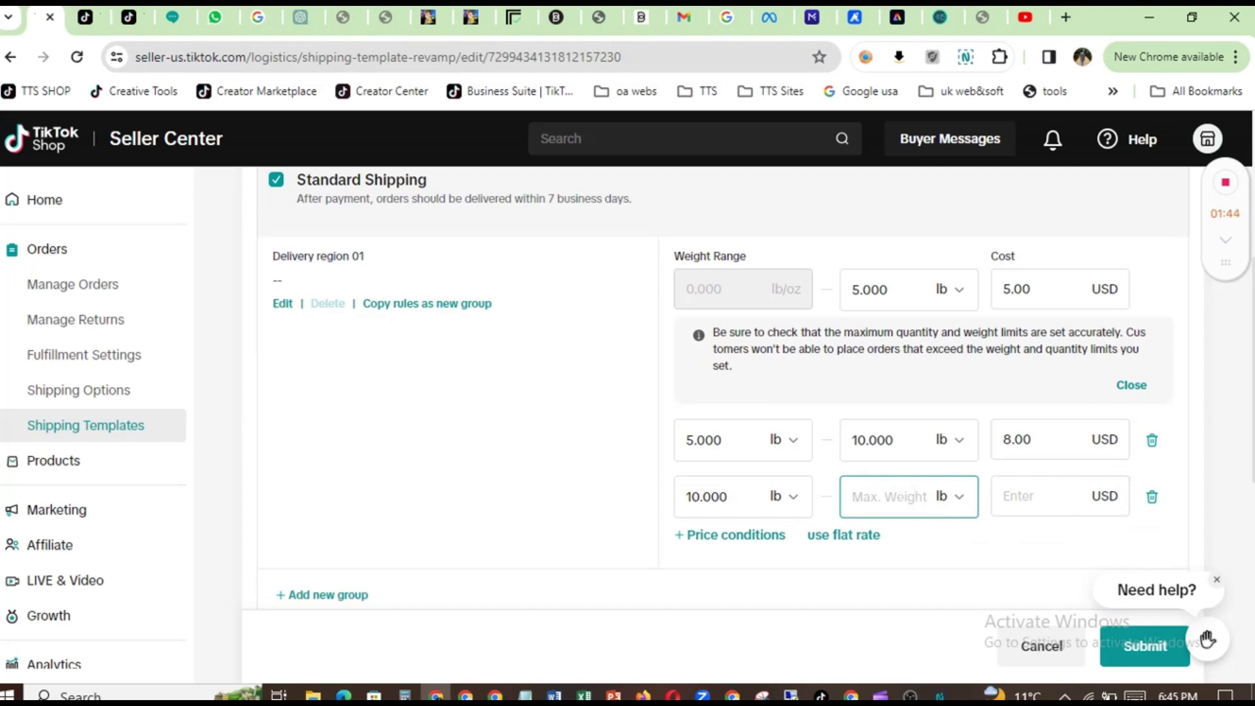
text(15)
click(1006, 500)
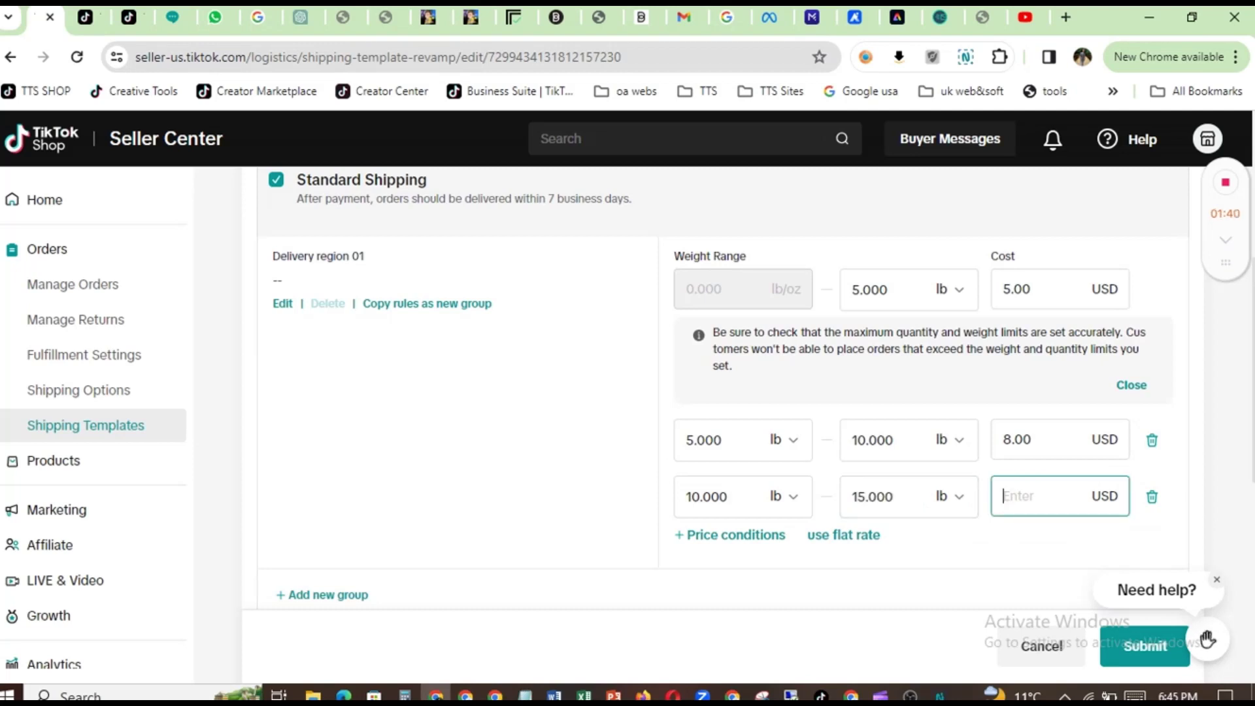
text(10)
click(1025, 544)
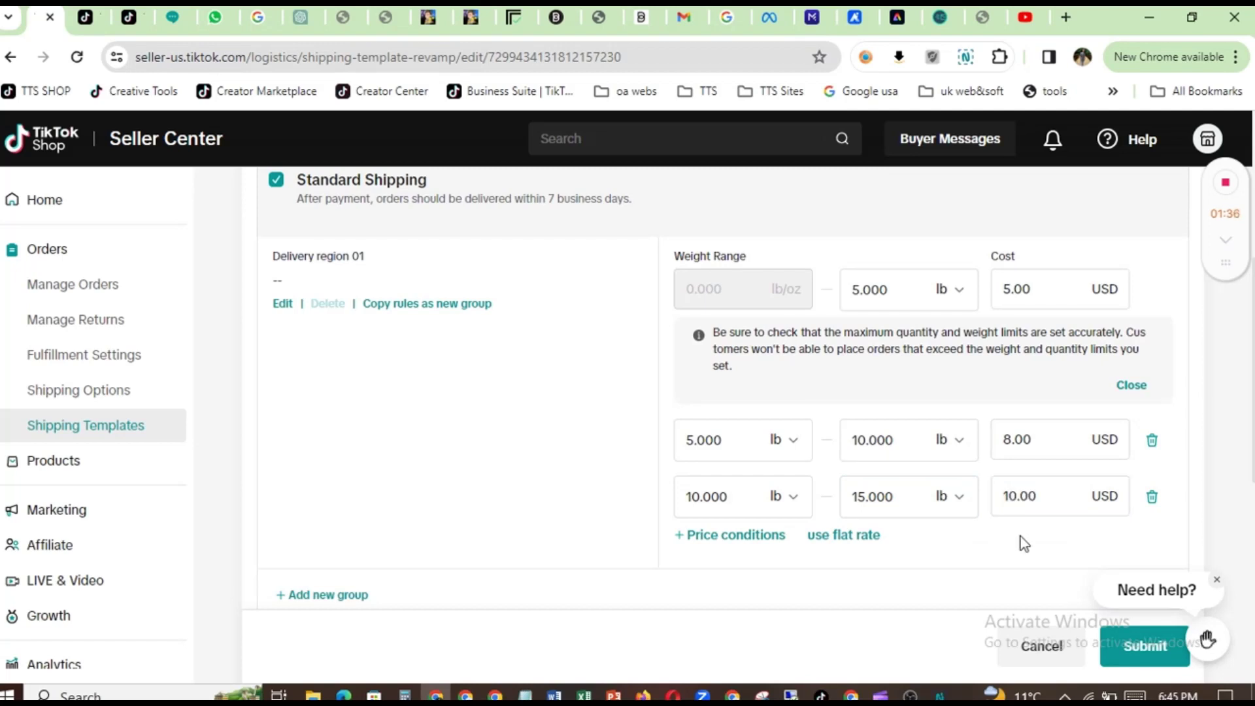